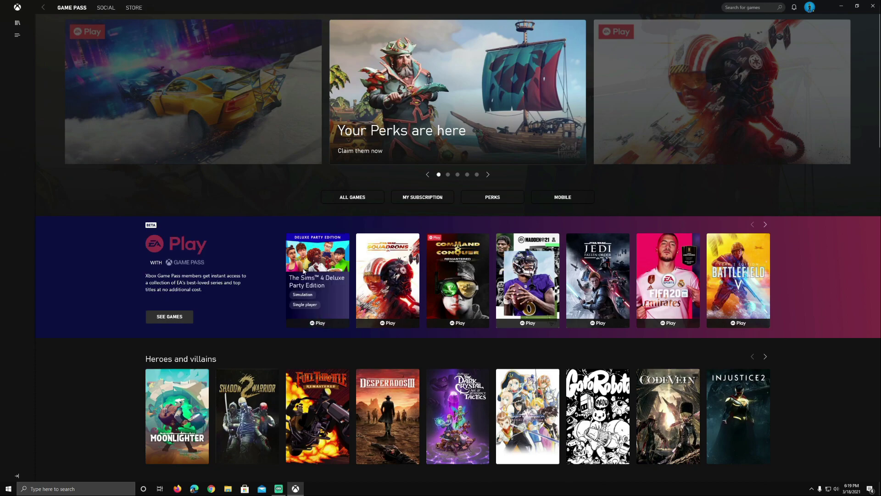
Step: From the EA Play games list, install EA Desktop (Beta)
{"action": "left_click", "coordinate": [167, 318]}
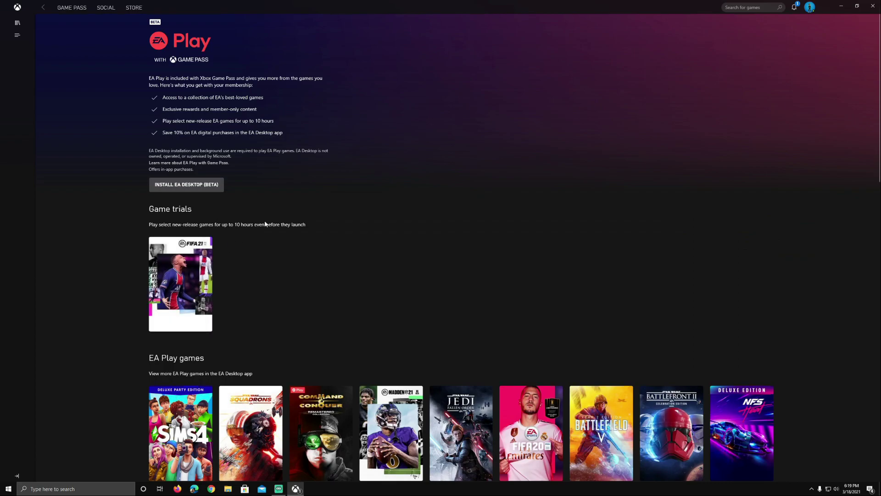
{"action": "scroll", "coordinate": [248, 291], "scroll_direction": "down", "scroll_amount": 12}
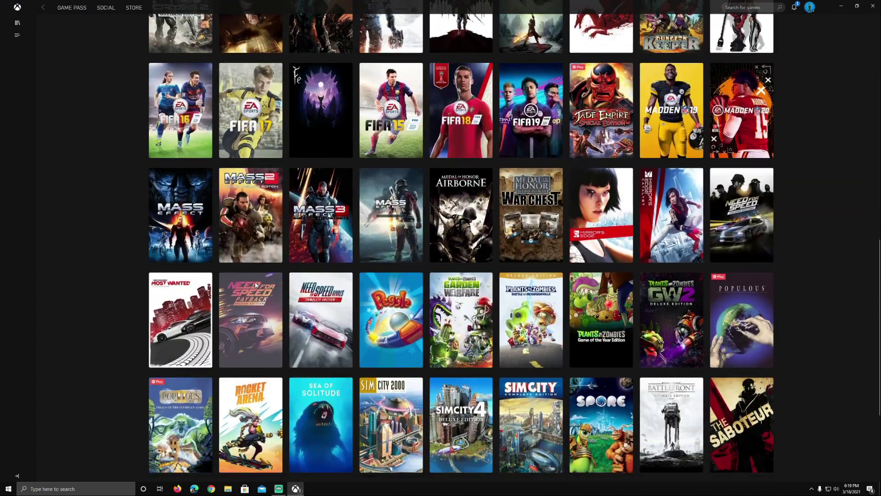
{"action": "scroll", "coordinate": [256, 285], "scroll_direction": "down", "scroll_amount": 3}
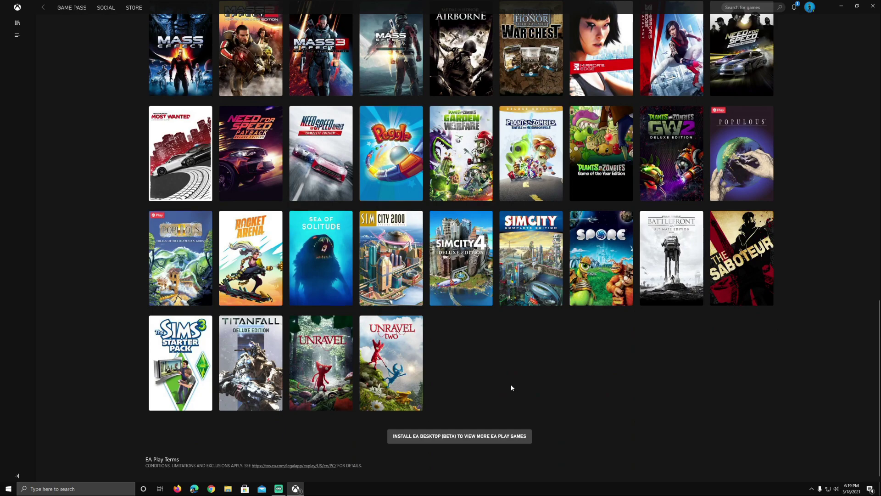
{"action": "left_click", "coordinate": [464, 436]}
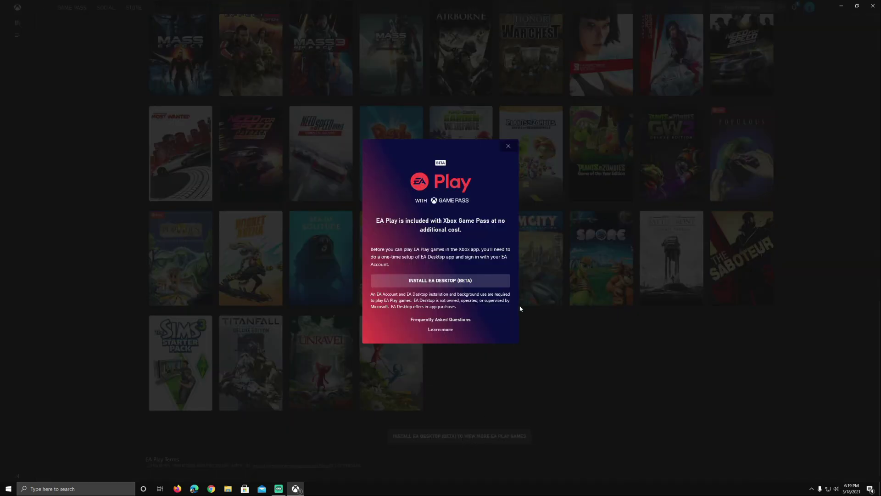
{"action": "left_click", "coordinate": [450, 281]}
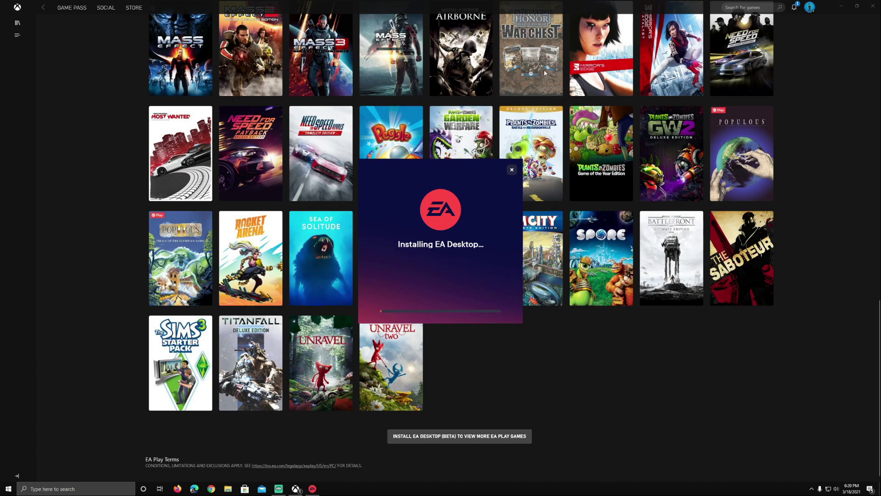
Step: Return to the top of the EA Play page and launch EA Desktop (Beta) to its Home screen
{"action": "scroll", "coordinate": [732, 414], "scroll_direction": "up", "scroll_amount": 2}
{"action": "scroll", "coordinate": [731, 411], "scroll_direction": "up", "scroll_amount": 4}
{"action": "scroll", "coordinate": [733, 411], "scroll_direction": "up", "scroll_amount": 4}
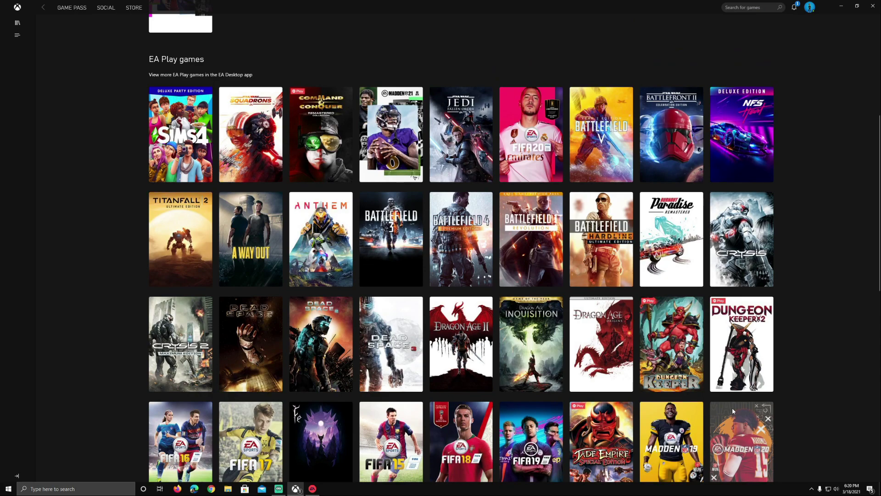
{"action": "scroll", "coordinate": [732, 407], "scroll_direction": "up", "scroll_amount": 3}
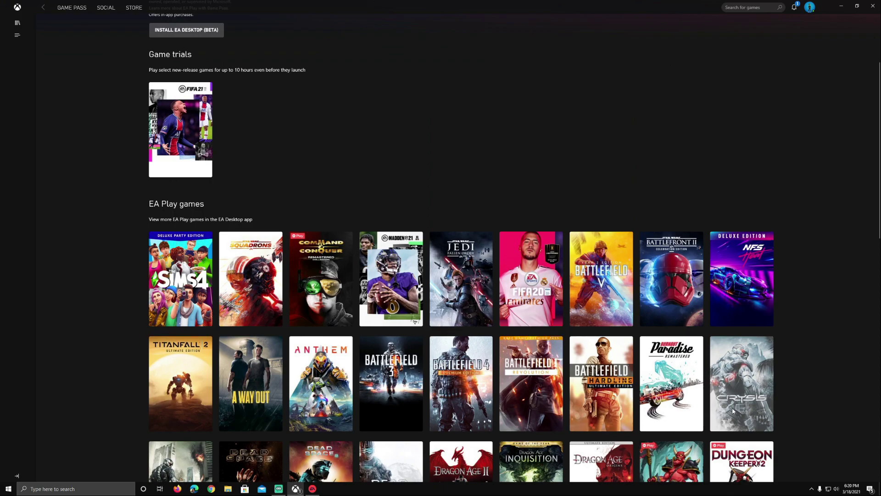
{"action": "scroll", "coordinate": [732, 407], "scroll_direction": "up", "scroll_amount": 2}
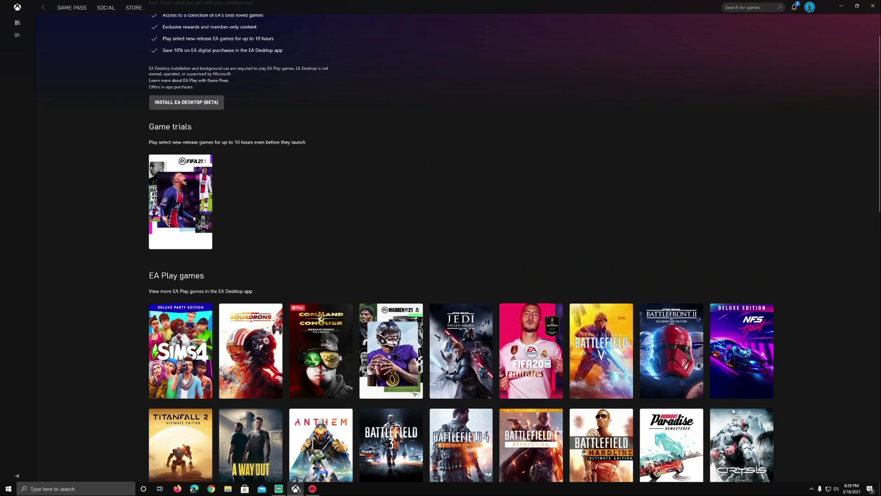
{"action": "scroll", "coordinate": [733, 411], "scroll_direction": "up", "scroll_amount": 2}
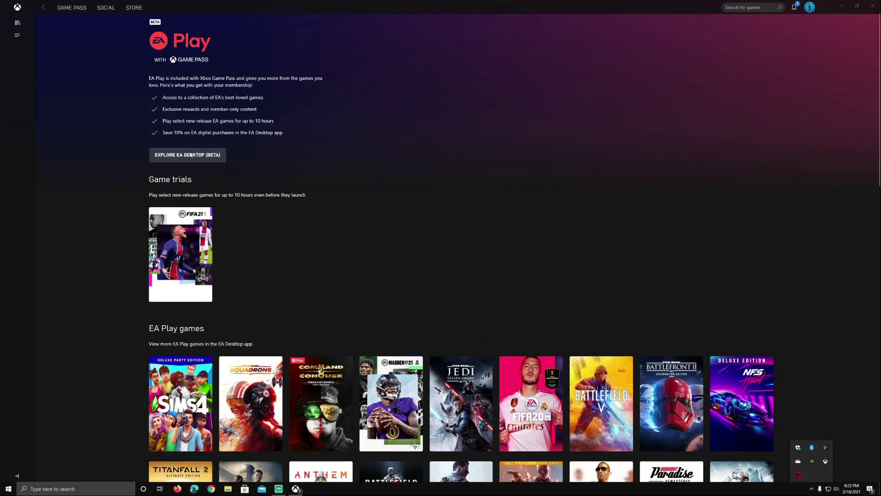
{"action": "left_click", "coordinate": [191, 155]}
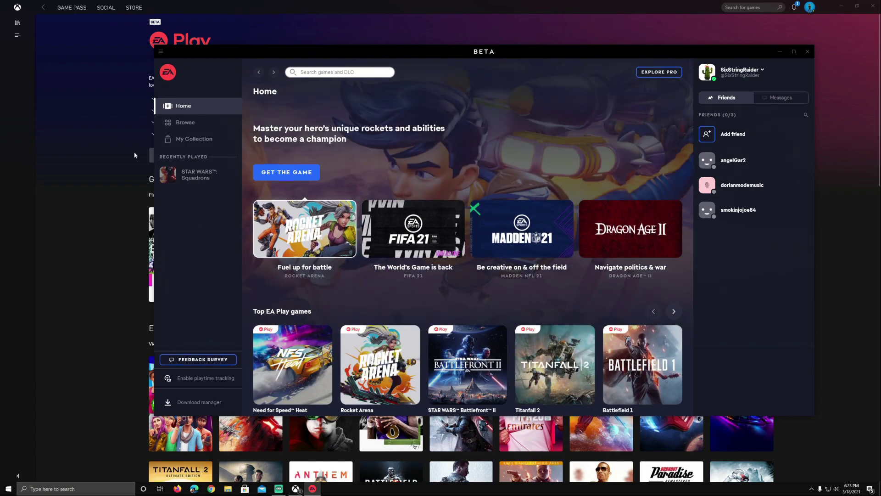
Step: In the Xbox app, open the FIFA 21 game trial and install it, bringing up its EA Desktop download options
{"action": "left_click", "coordinate": [97, 166]}
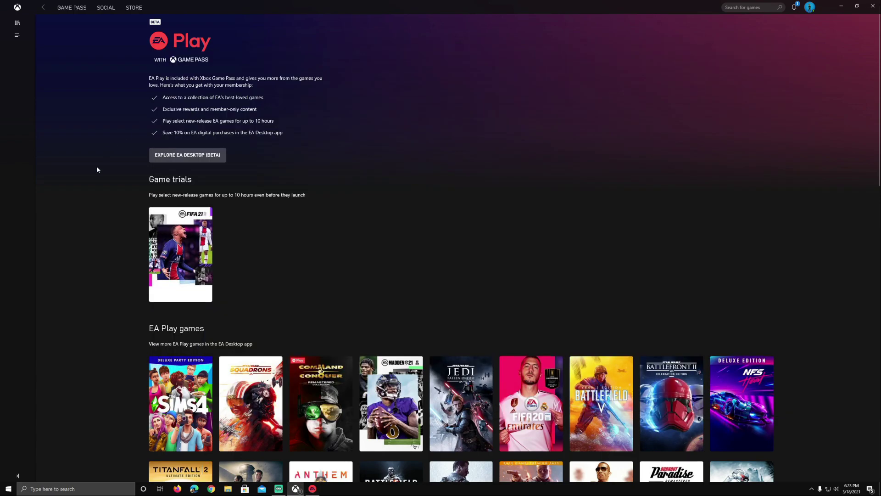
{"action": "left_click", "coordinate": [187, 246]}
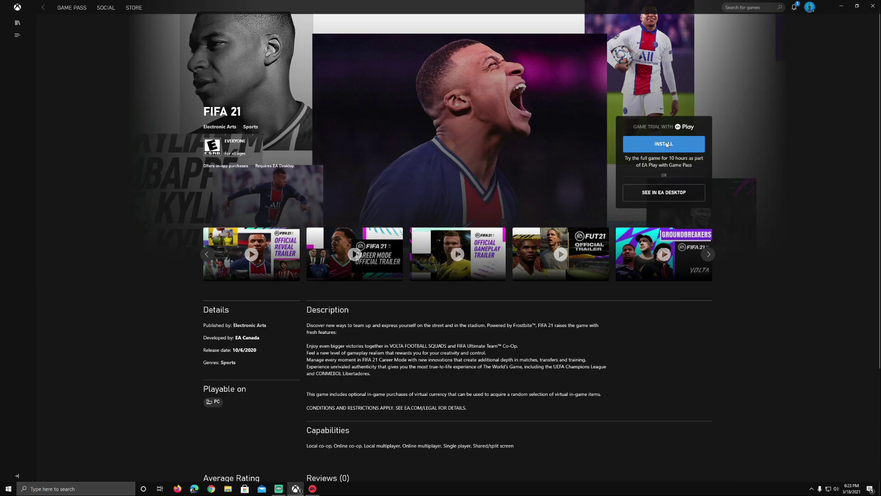
{"action": "left_click", "coordinate": [665, 144]}
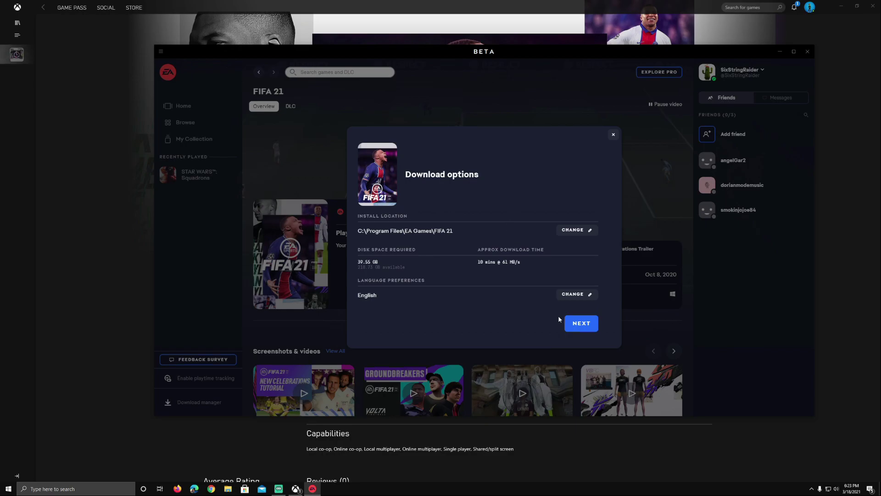
Step: Download FIFA 21 to C:\Program Files\EA Games\FIFA 21, accepting the terms and skipping the survey
{"action": "left_click", "coordinate": [583, 324]}
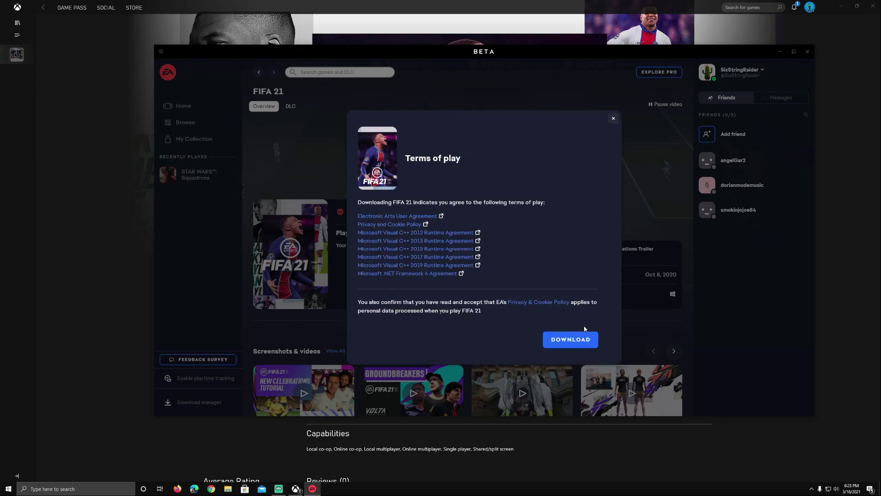
{"action": "left_click", "coordinate": [585, 346]}
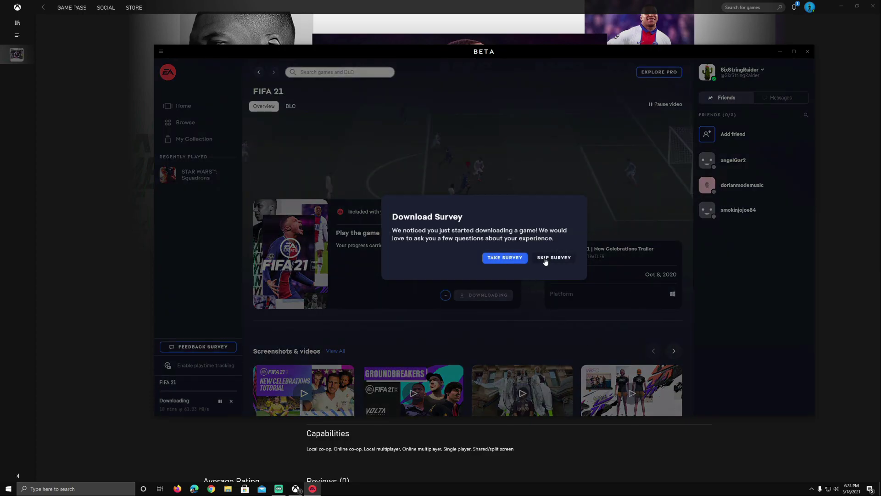
{"action": "left_click", "coordinate": [546, 257]}
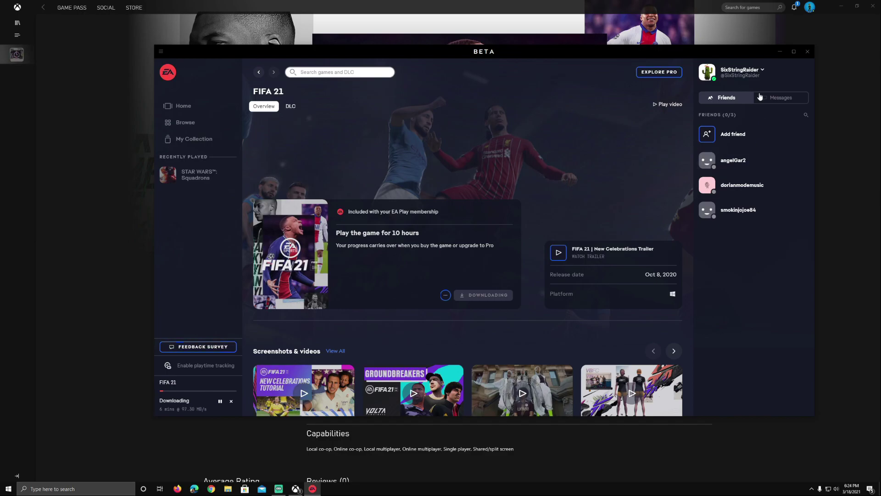
Step: Check the EA Play membership in EA Desktop settings without leaving for Microsoft.com, then view the FIFA 21 download
{"action": "left_click", "coordinate": [755, 73]}
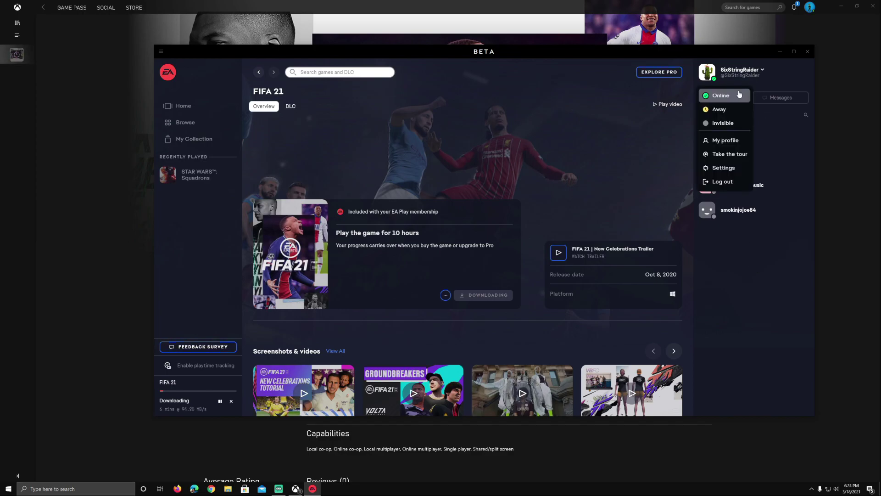
{"action": "left_click", "coordinate": [724, 168]}
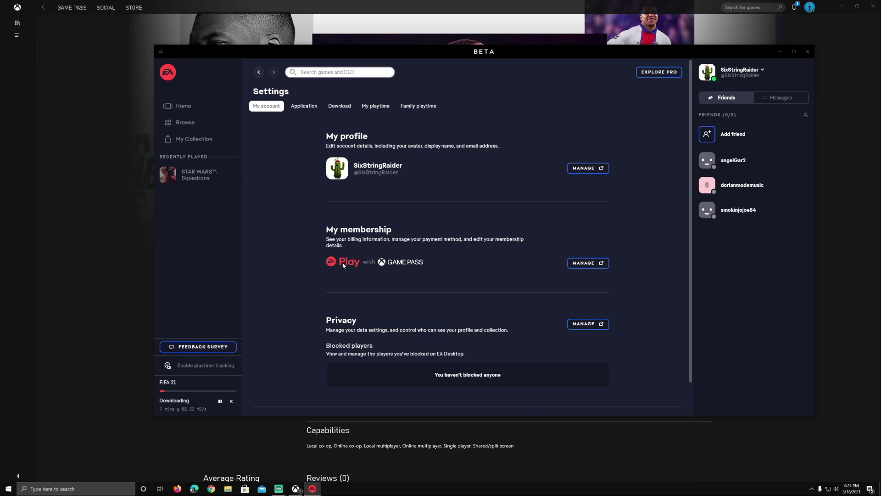
{"action": "left_click", "coordinate": [586, 269]}
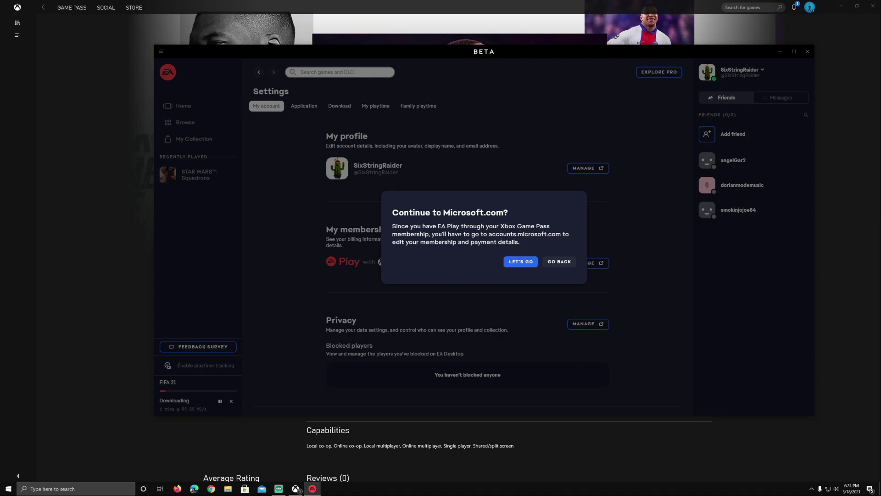
{"action": "left_click", "coordinate": [560, 262]}
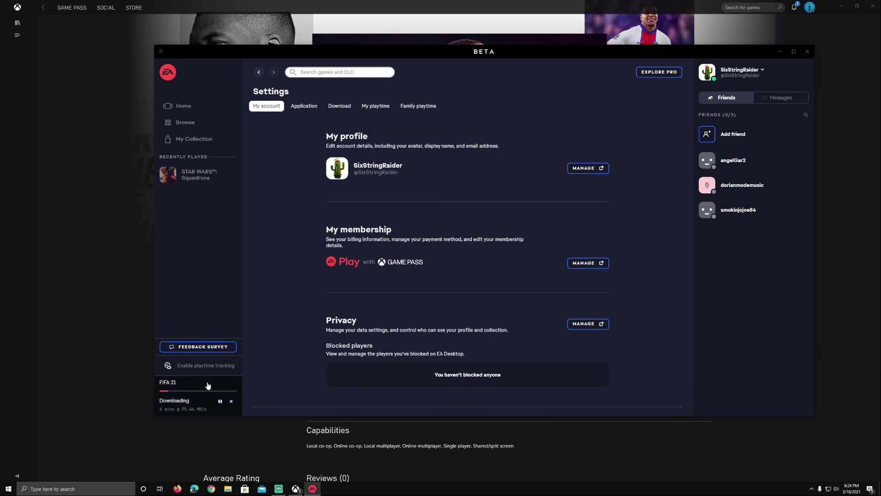
{"action": "left_click", "coordinate": [208, 385]}
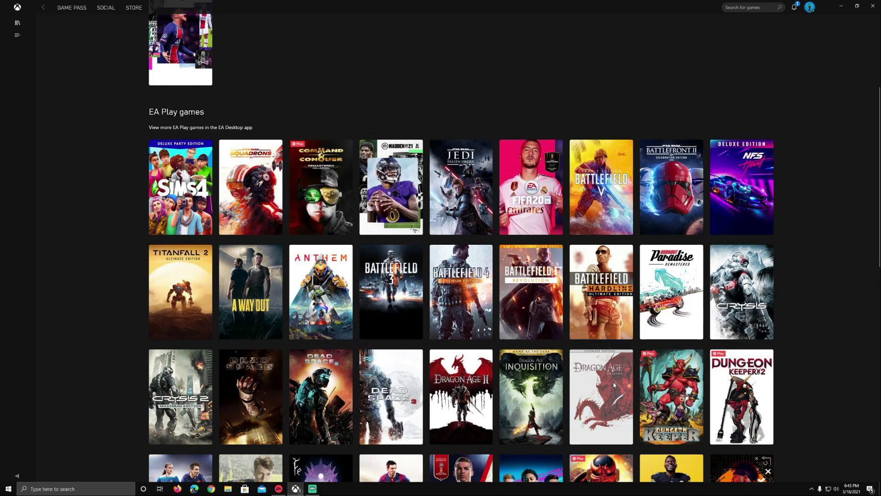
Step: Scroll down the EA Play games grid and open the Mass Effect page
{"action": "scroll", "coordinate": [614, 382], "scroll_direction": "down", "scroll_amount": 5}
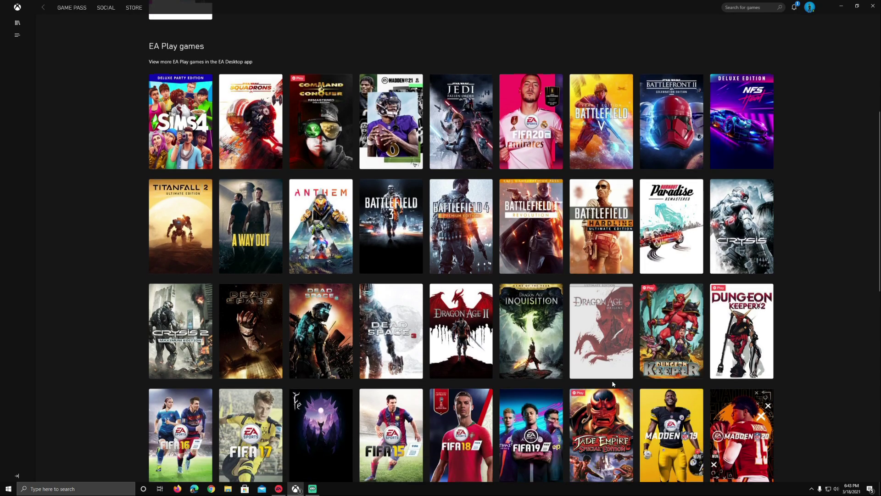
{"action": "scroll", "coordinate": [612, 381], "scroll_direction": "down", "scroll_amount": 3}
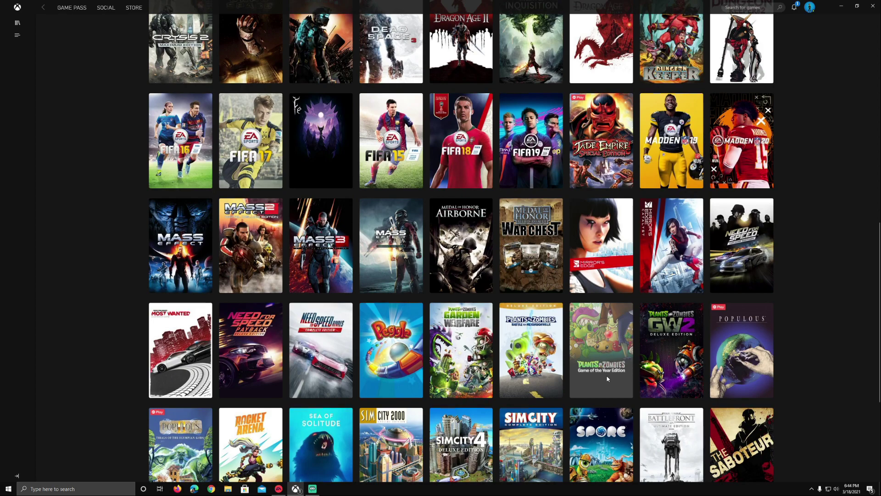
{"action": "left_click", "coordinate": [194, 265]}
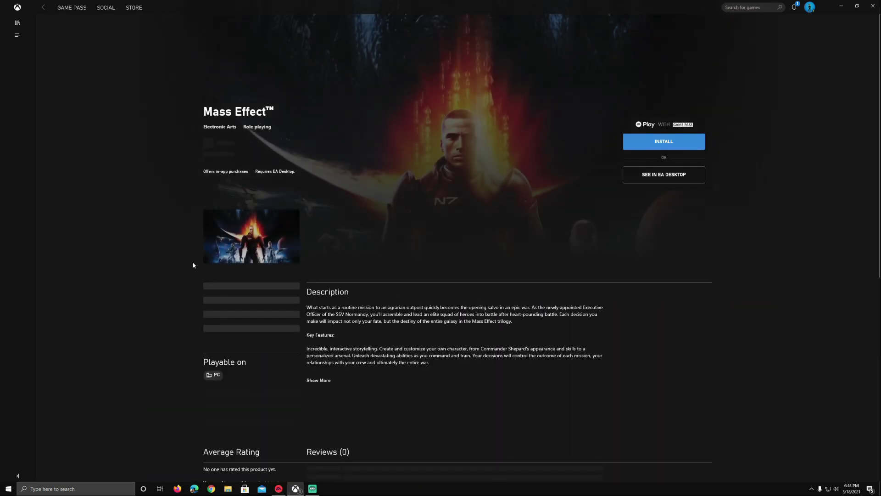
Step: Install Mass Effect and view it preparing at 0% in the Manage installs queue
{"action": "left_click", "coordinate": [665, 143]}
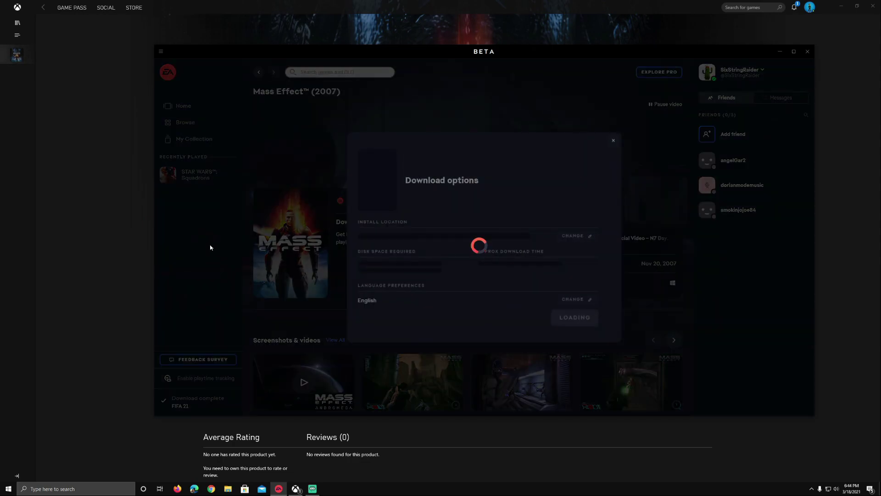
{"action": "left_click", "coordinate": [72, 235]}
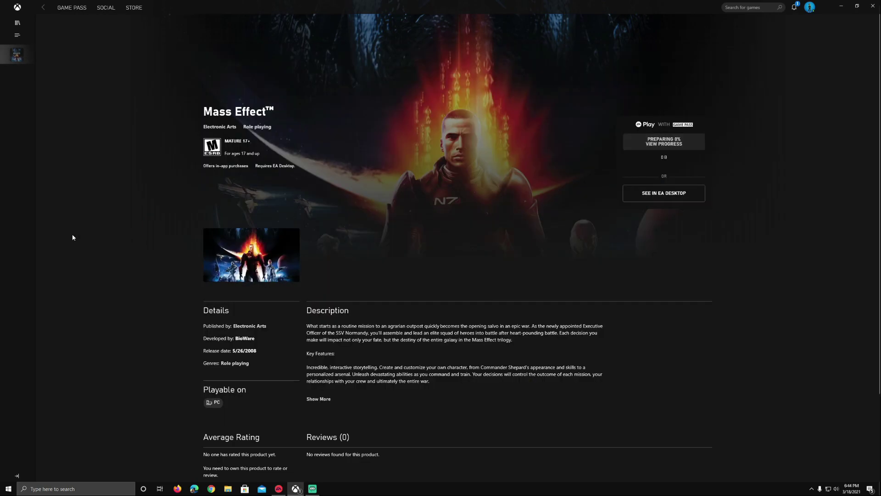
{"action": "left_click", "coordinate": [687, 144]}
{"action": "left_click", "coordinate": [668, 144]}
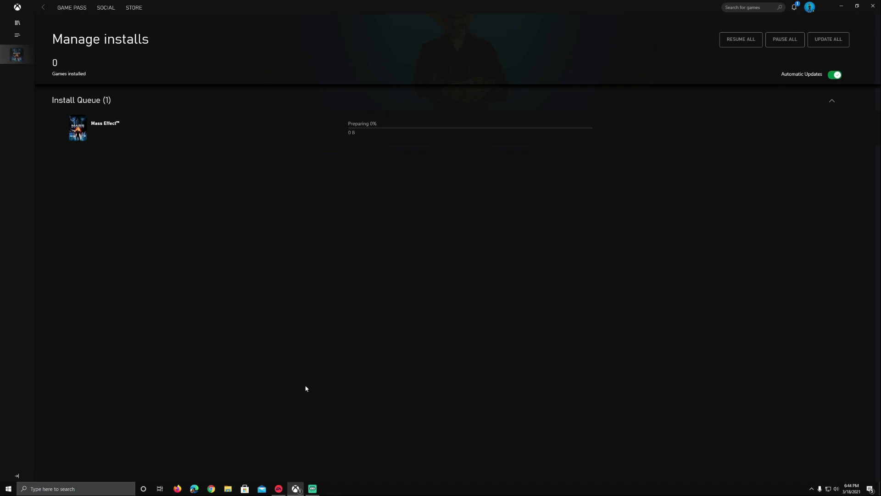
Step: Start downloading Mass Effect (2007) in EA Desktop, accepting the terms of play and skipping the survey
{"action": "left_click", "coordinate": [278, 488]}
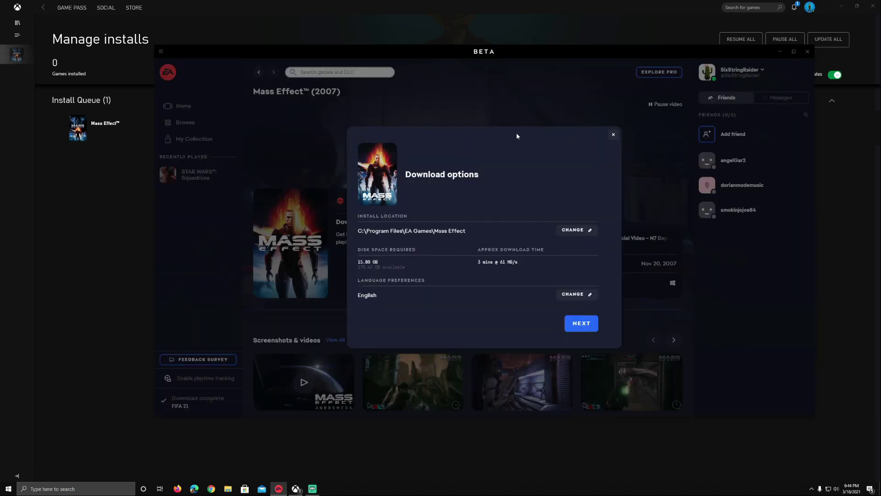
{"action": "left_click_drag", "start_coordinate": [455, 51], "coordinate": [443, 166]}
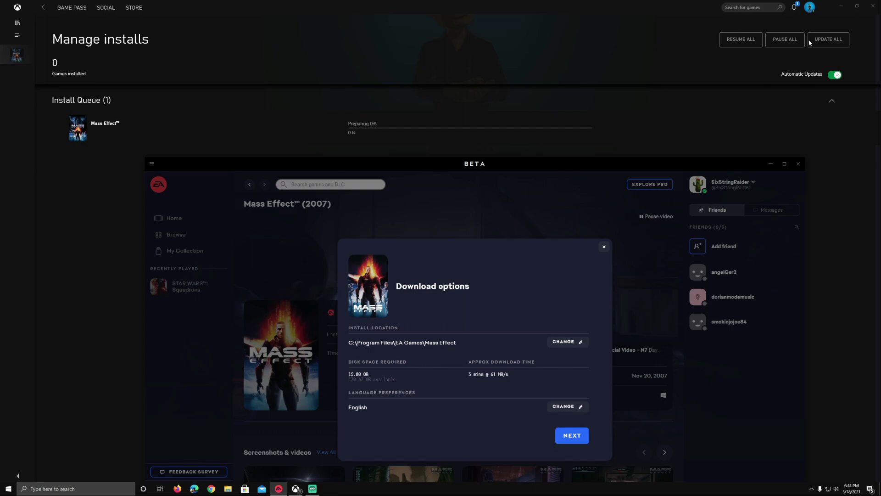
{"action": "left_click", "coordinate": [577, 438]}
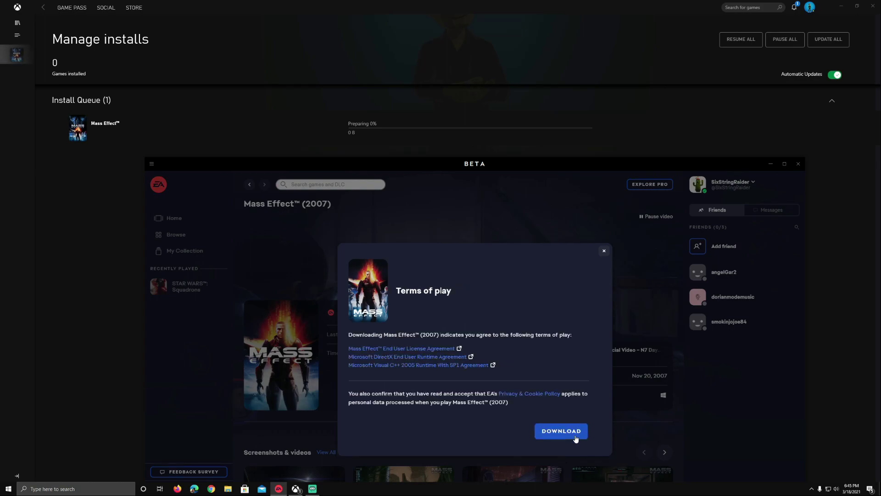
{"action": "left_click", "coordinate": [556, 432]}
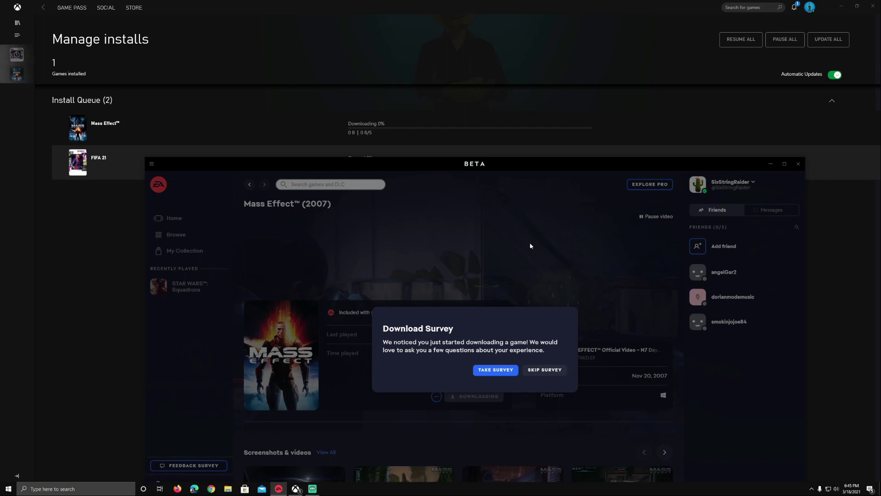
{"action": "left_click", "coordinate": [541, 370]}
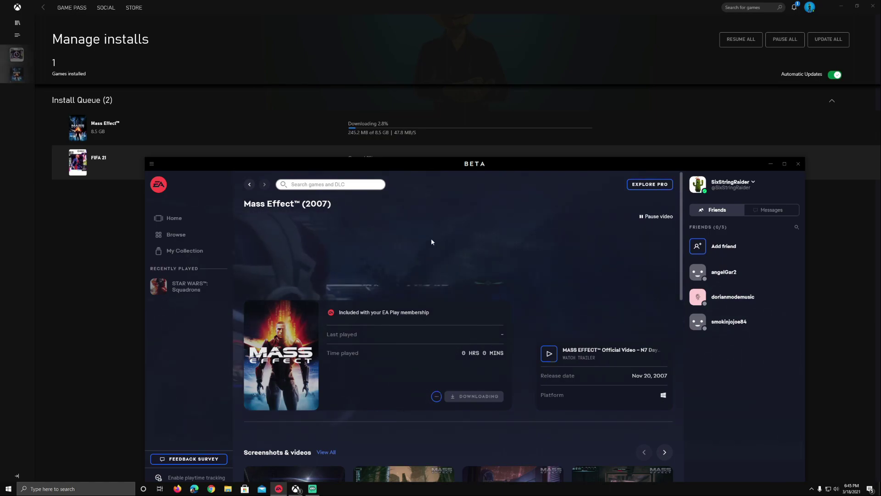
Step: Open EA Desktop's Download manager and arrange the window to show Mass Effect at 74.6% beside the install queue
{"action": "left_click_drag", "start_coordinate": [383, 169], "coordinate": [371, 196]}
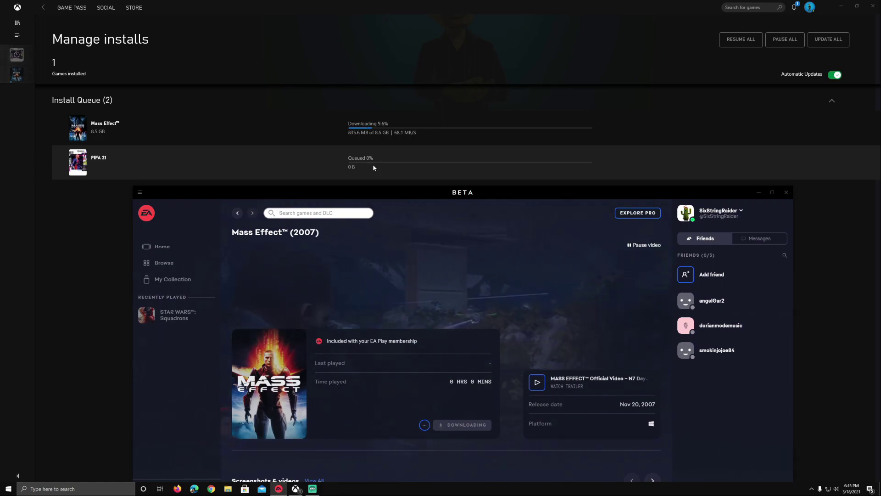
{"action": "left_click_drag", "start_coordinate": [509, 196], "coordinate": [599, 80]}
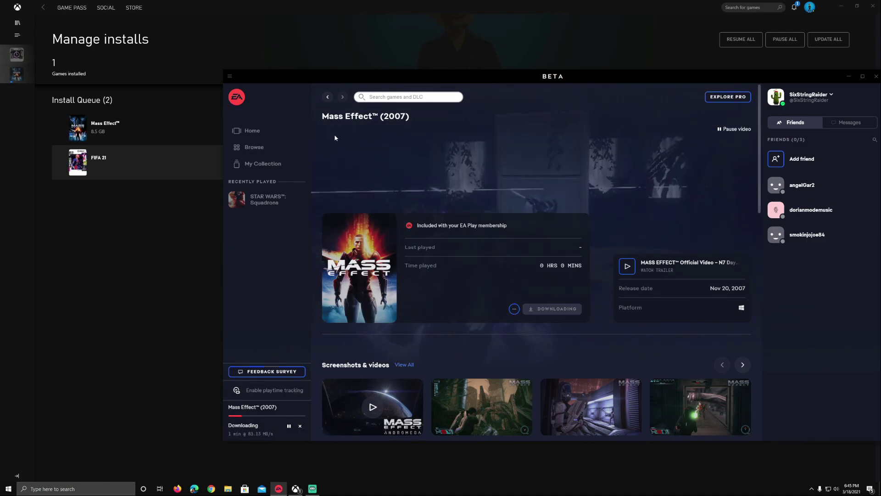
{"action": "left_click", "coordinate": [280, 407]}
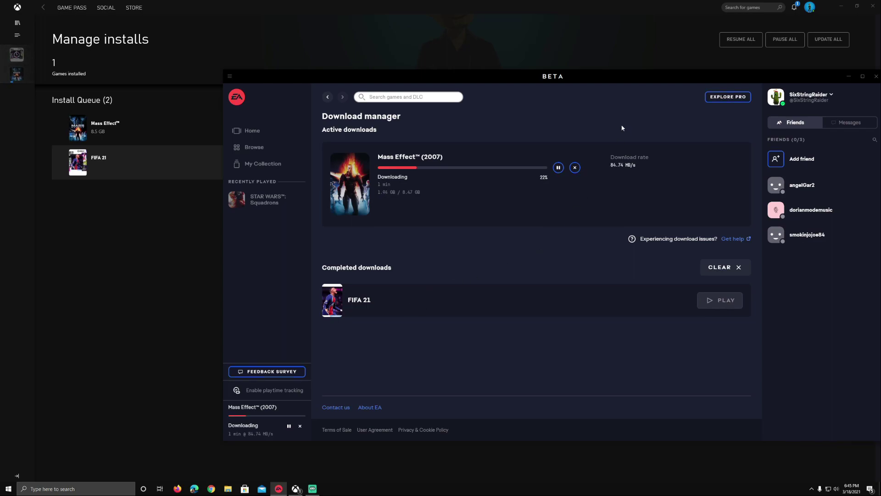
{"action": "left_click_drag", "start_coordinate": [616, 77], "coordinate": [434, 188]}
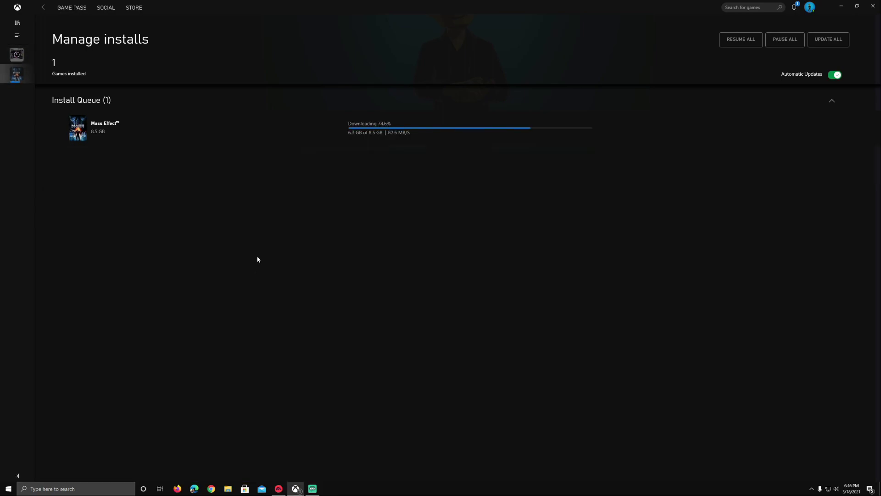
Step: After Mass Effect finishes at 100%, bring EA Desktop forward showing both games completed
{"action": "mouse_move", "coordinate": [14, 56]}
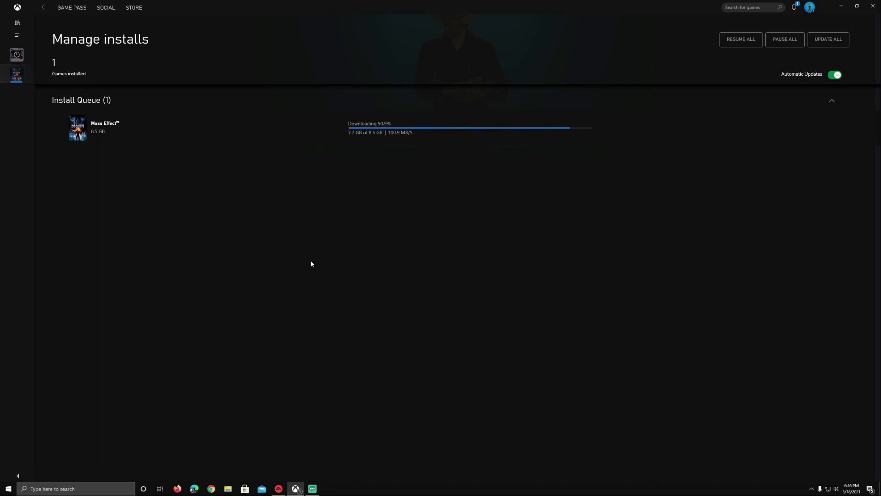
{"action": "mouse_move", "coordinate": [277, 490]}
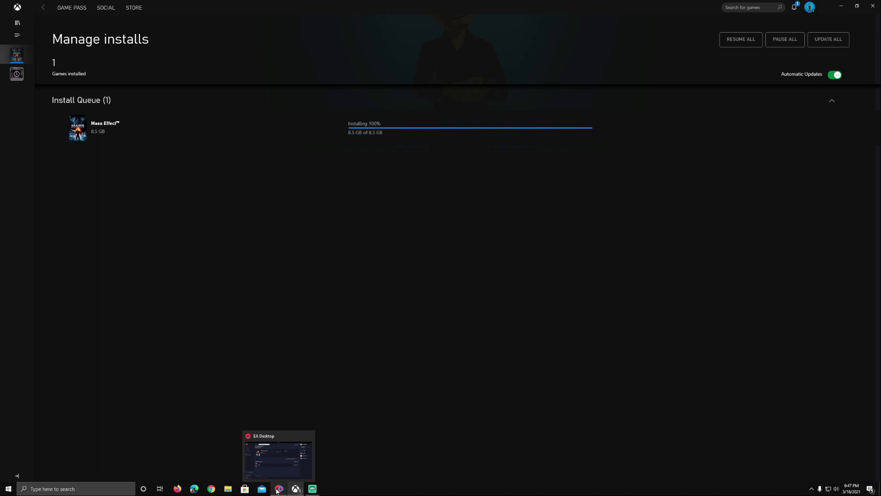
{"action": "left_click", "coordinate": [277, 489]}
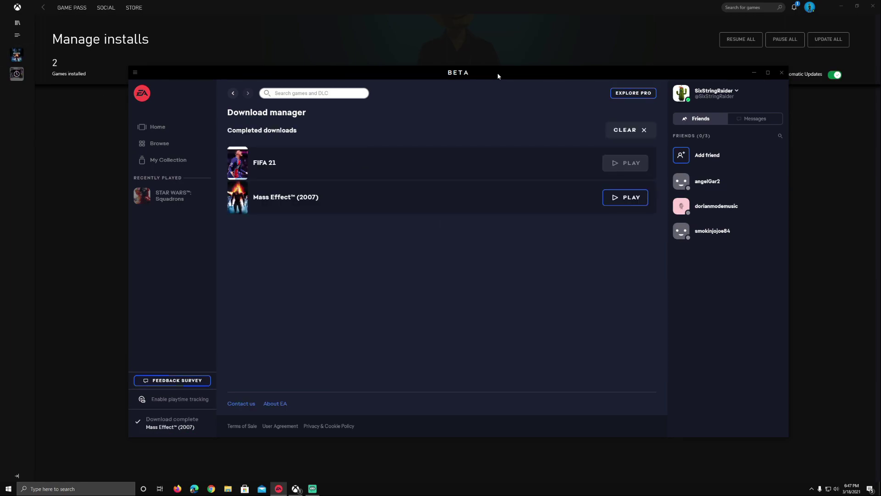
Step: Minimize EA Desktop to bring back the Xbox app's Game Pass home page
{"action": "left_click", "coordinate": [73, 215]}
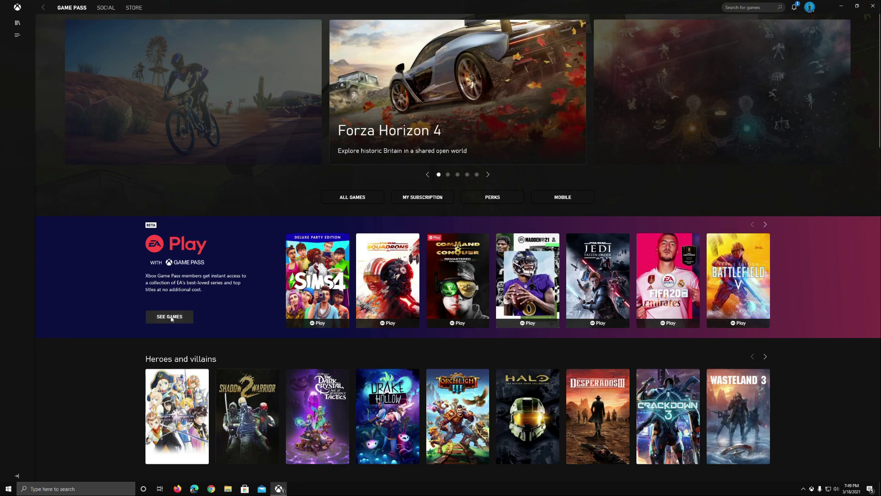
Step: Browse the EA Play games list and its installed filter, then open the FIFA 21 trial page
{"action": "left_click", "coordinate": [186, 278]}
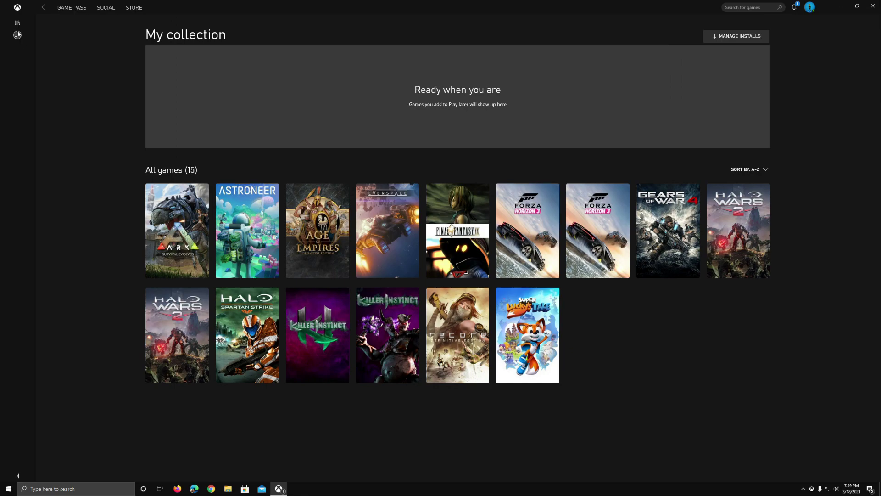
{"action": "left_click", "coordinate": [18, 35]}
{"action": "left_click", "coordinate": [26, 53]}
{"action": "left_click", "coordinate": [18, 39]}
{"action": "left_click", "coordinate": [24, 67]}
{"action": "left_click", "coordinate": [44, 9]}
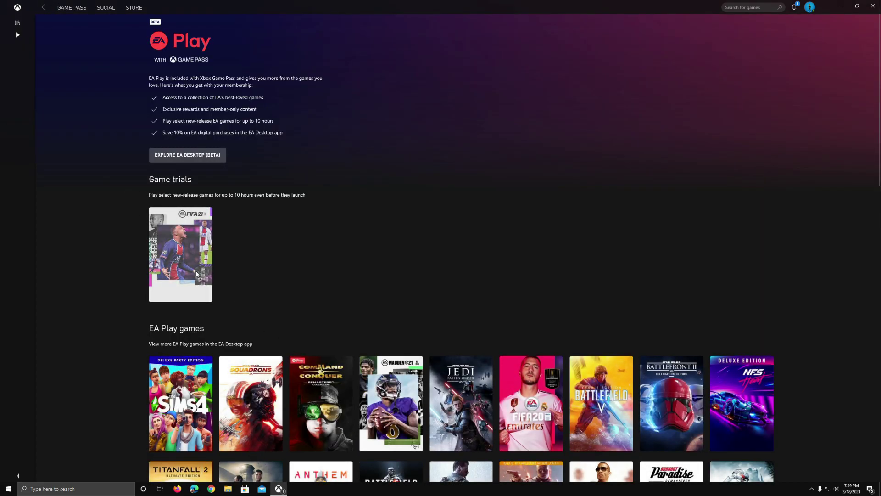
{"action": "left_click", "coordinate": [195, 260]}
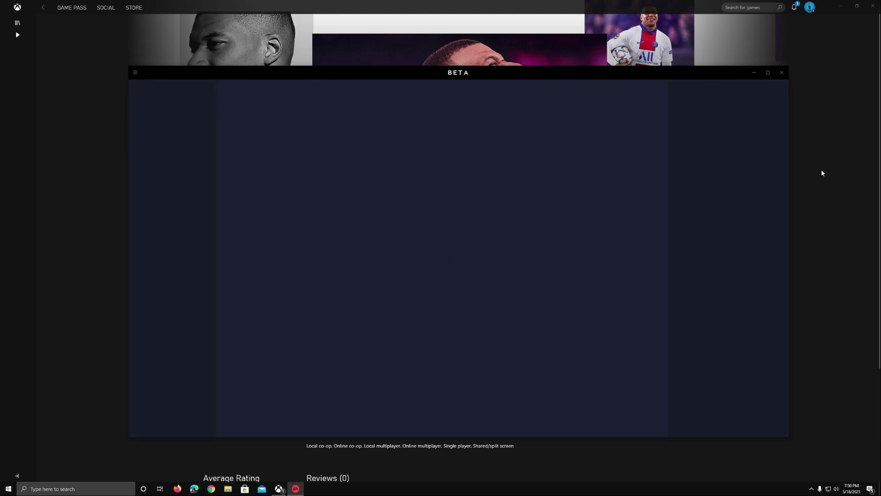
Step: Bring EA Desktop forward beside the trial panel and open its My Collection page
{"action": "left_click", "coordinate": [822, 169]}
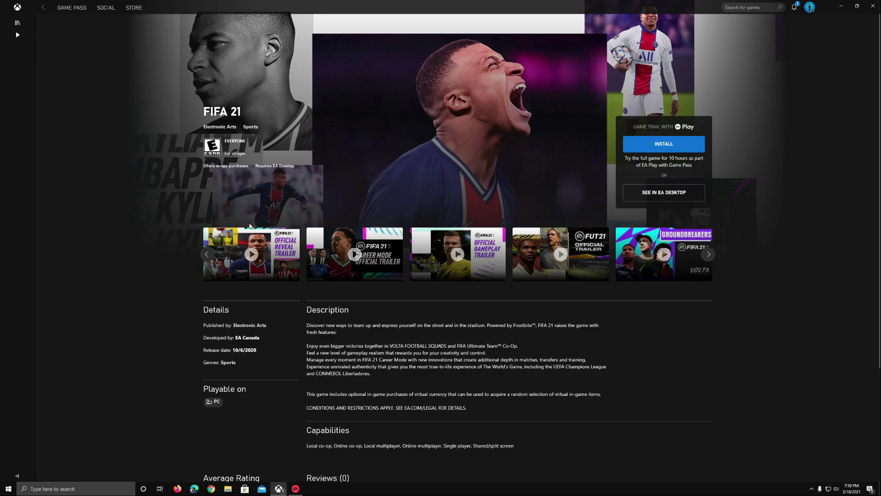
{"action": "left_click", "coordinate": [296, 488]}
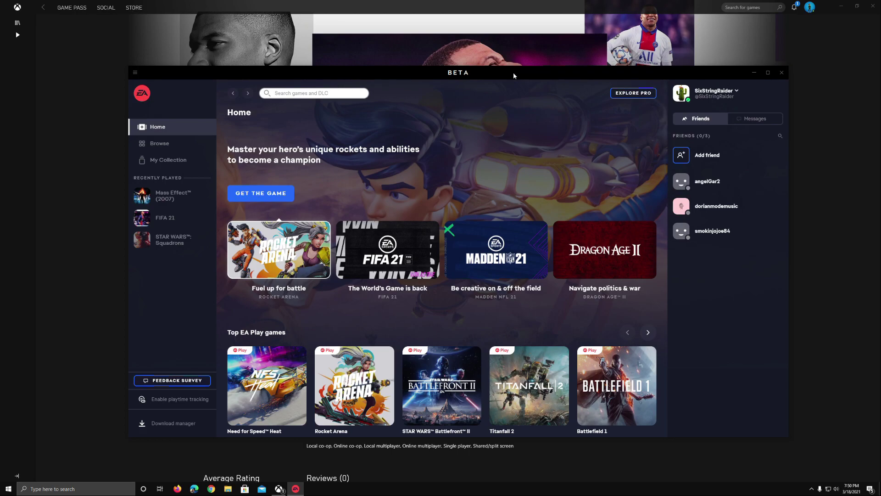
{"action": "left_click_drag", "start_coordinate": [513, 72], "coordinate": [473, 99]}
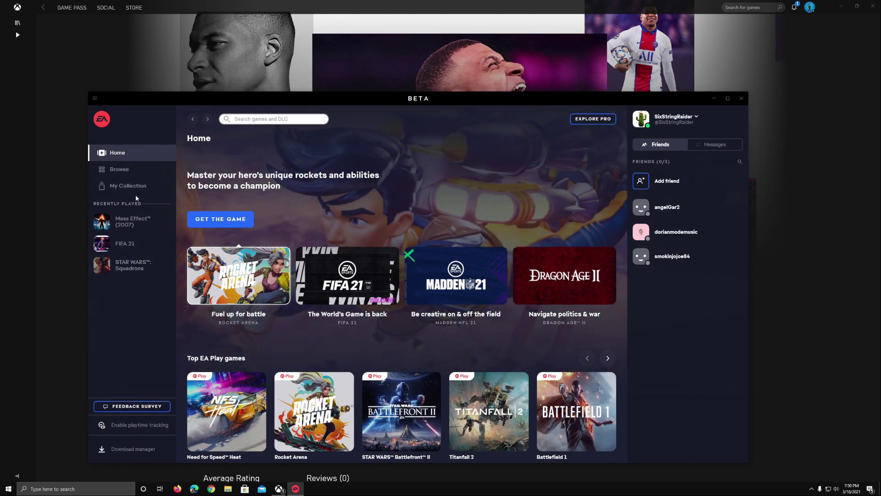
{"action": "left_click", "coordinate": [141, 187]}
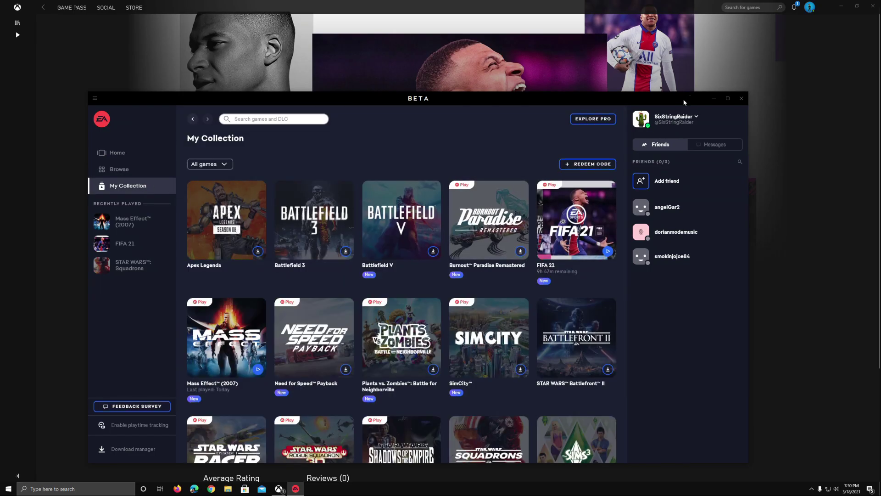
{"action": "left_click_drag", "start_coordinate": [684, 102], "coordinate": [591, 71]}
Step: Try installing the FIFA 21 trial and check the install error details
{"action": "left_click", "coordinate": [683, 143]}
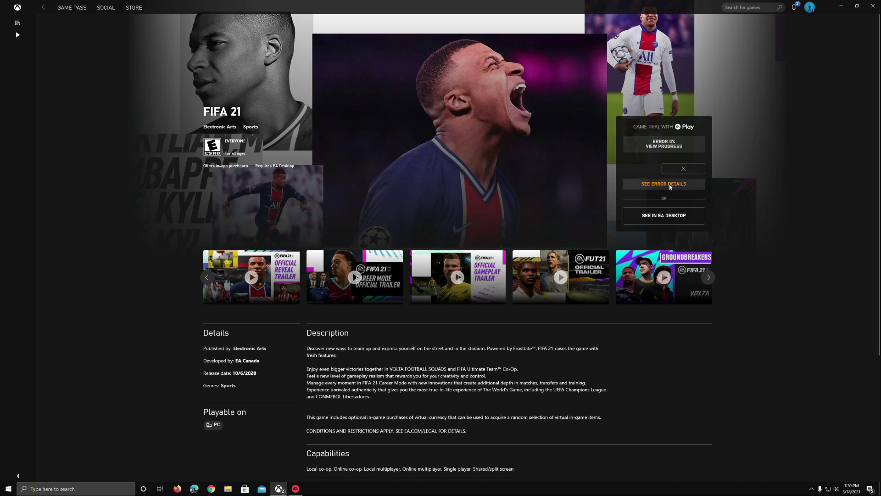
{"action": "left_click", "coordinate": [670, 184]}
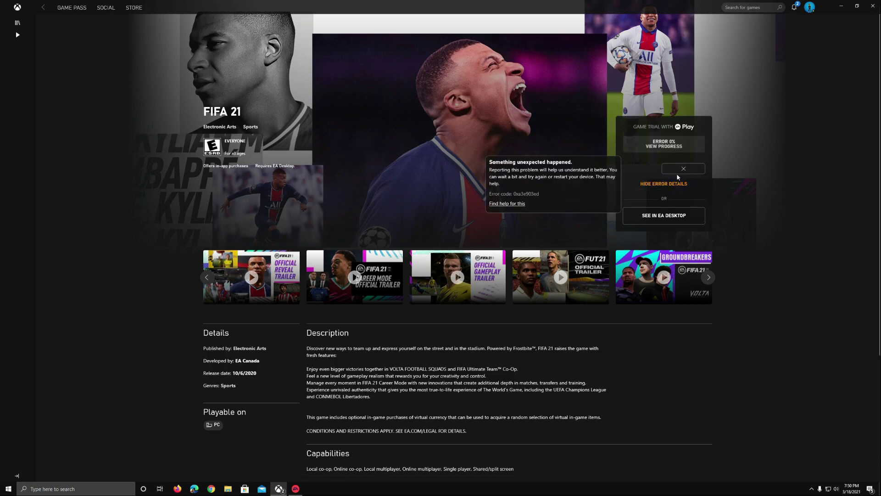
{"action": "left_click", "coordinate": [683, 172]}
Step: Cancel the failed install and open the FIFA 21 game page in EA Desktop
{"action": "left_click", "coordinate": [683, 169]}
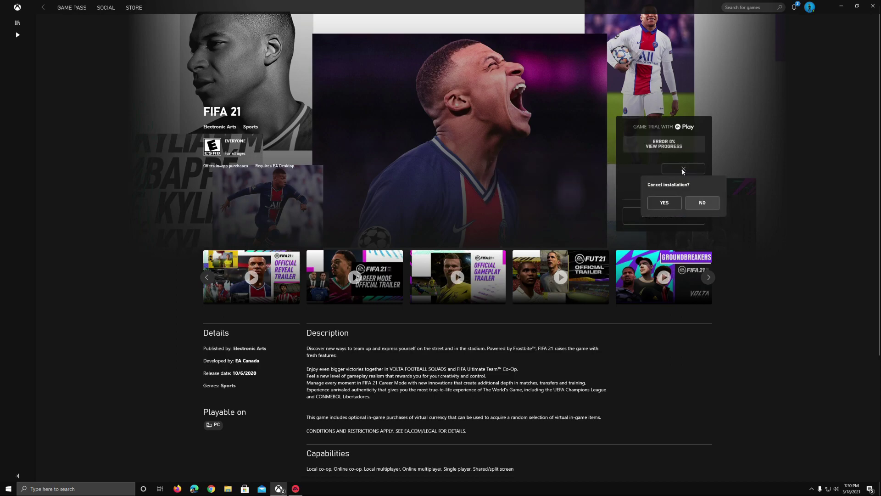
{"action": "left_click", "coordinate": [687, 216]}
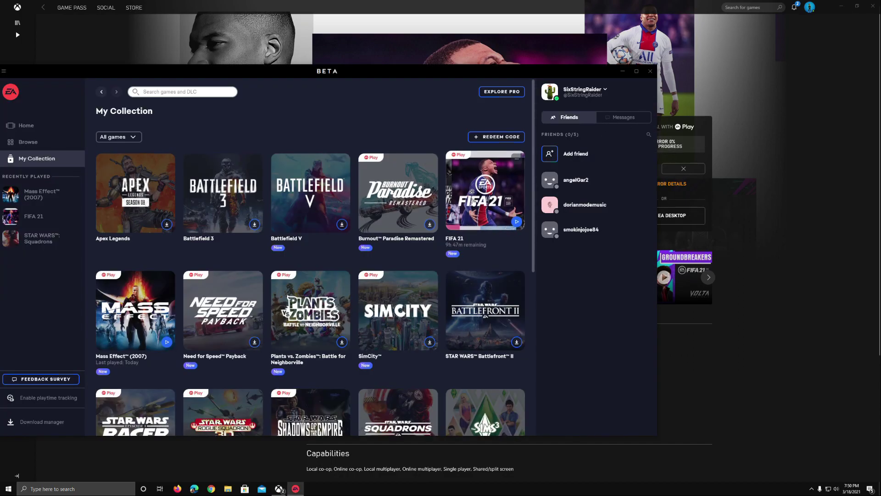
{"action": "left_click", "coordinate": [470, 197]}
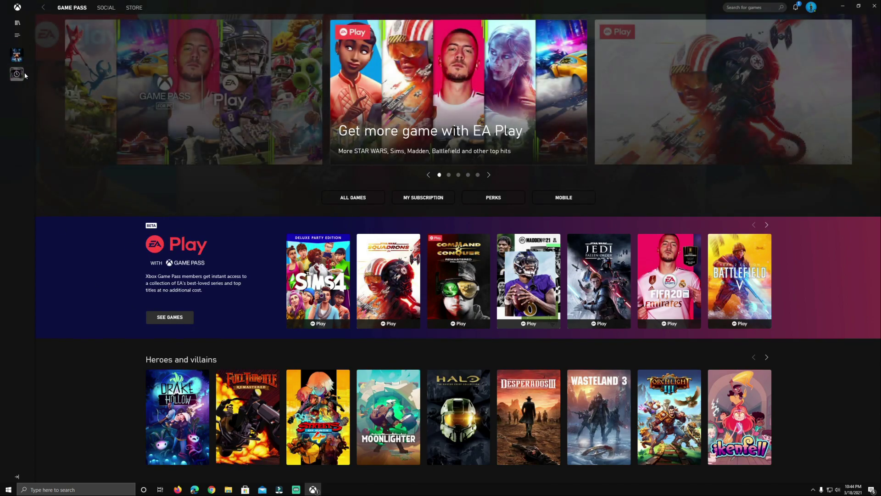
Step: Open the FIFA 21 game page and start a Paris SG vs Liverpool match
{"action": "left_click", "coordinate": [351, 163]}
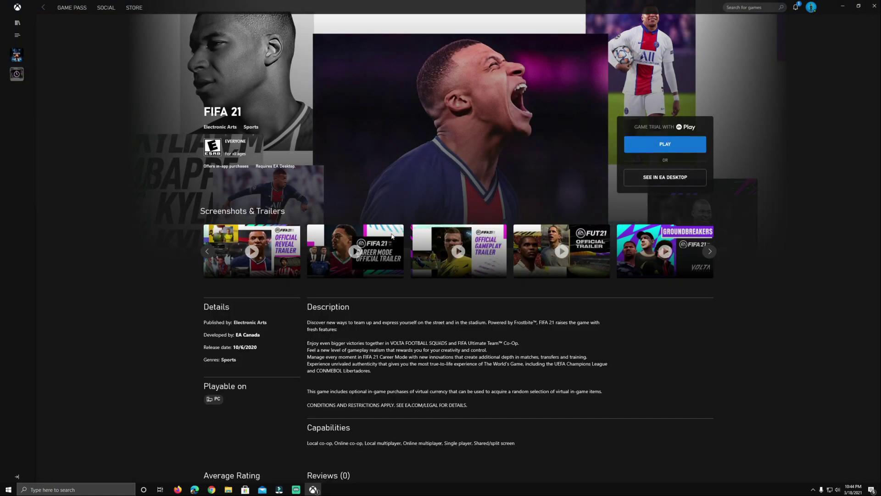
{"action": "mouse_move", "coordinate": [392, 237]}
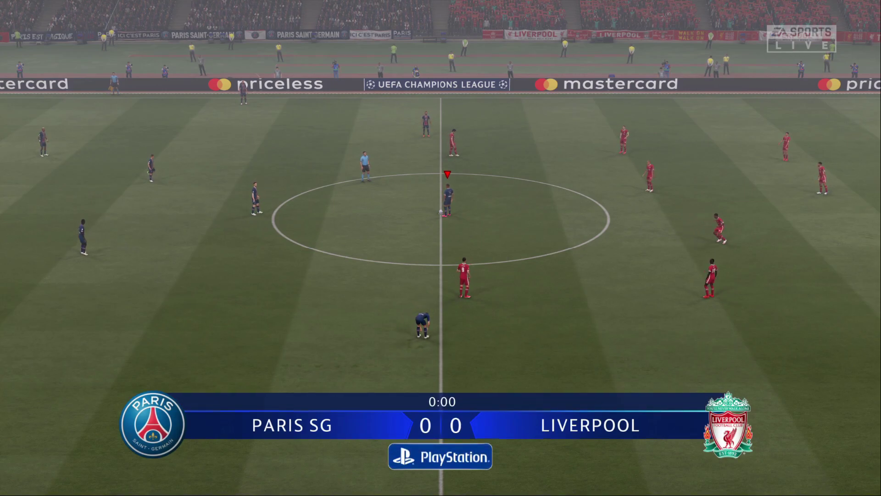
Step: Take the kickoff and pass among Paris SG's numbers 11, 9 and 7 with quick one-twos
{"action": "key", "text": "s"}
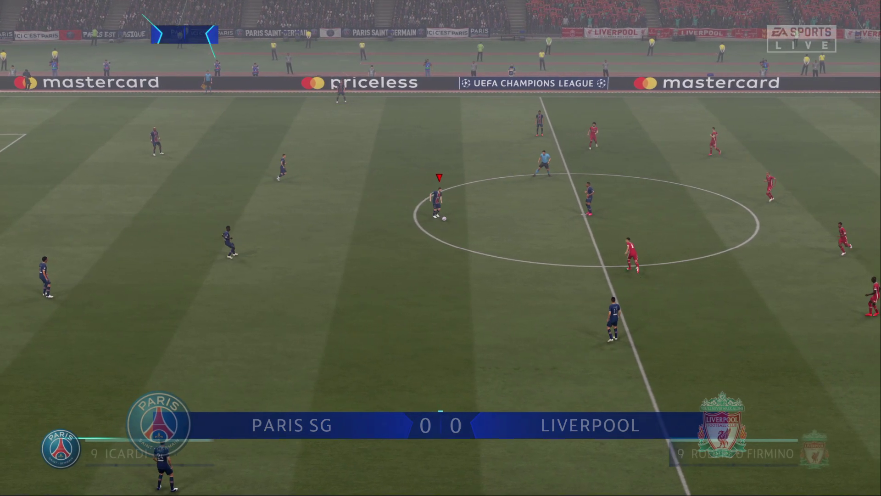
{"action": "key", "text": "s"}
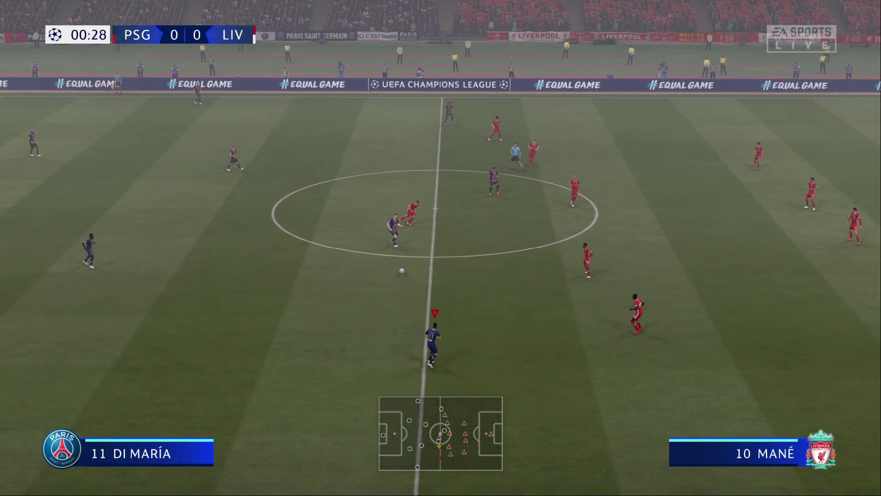
{"action": "key", "text": "s"}
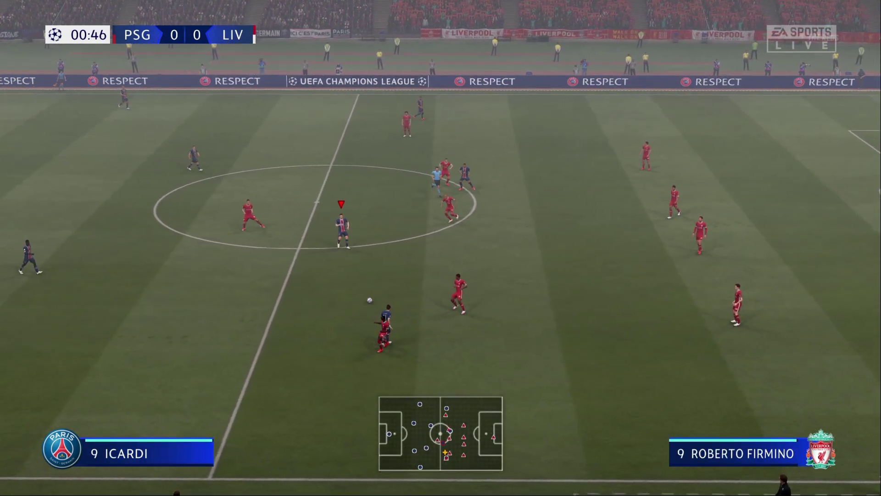
{"action": "key", "text": "s"}
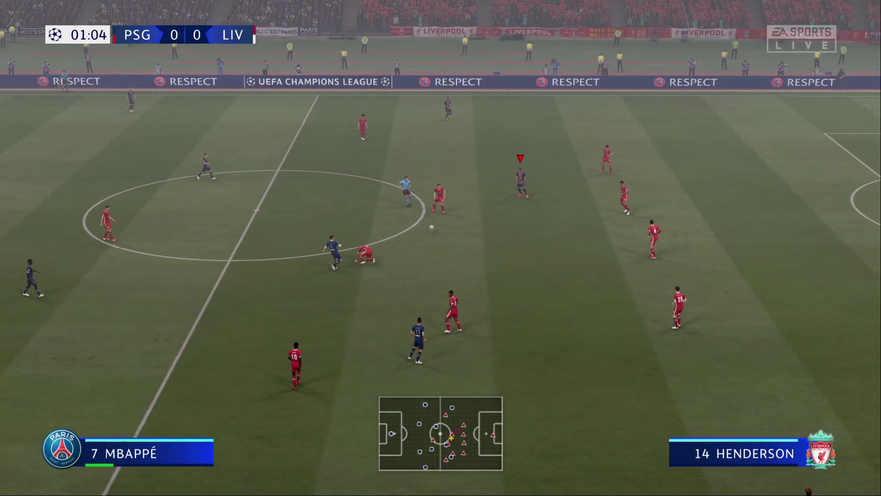
{"action": "key", "text": "s"}
{"action": "key", "text": "s"}
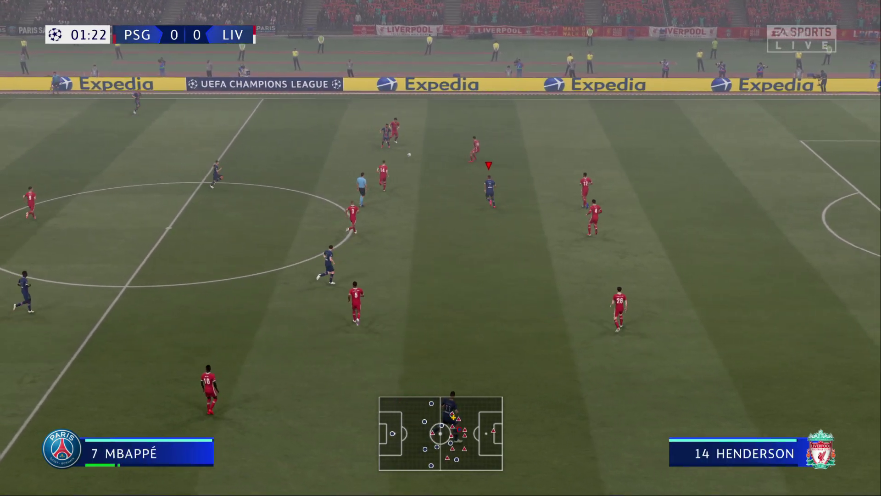
{"action": "key", "text": "s"}
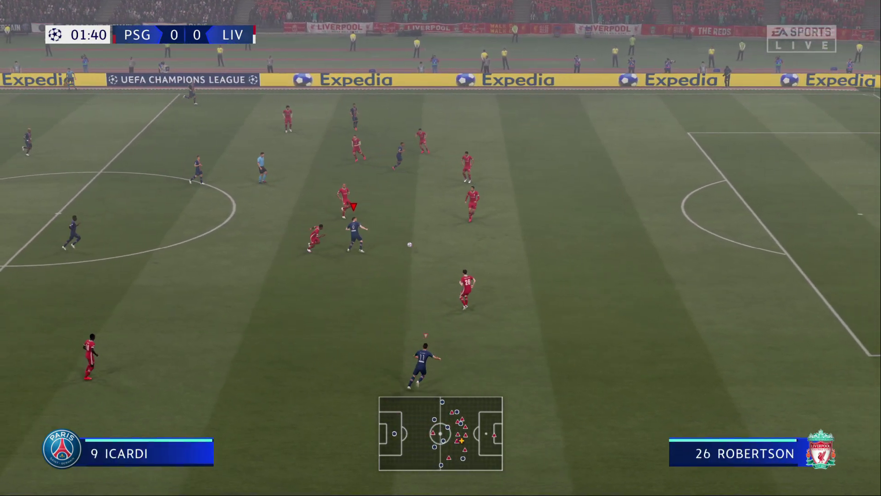